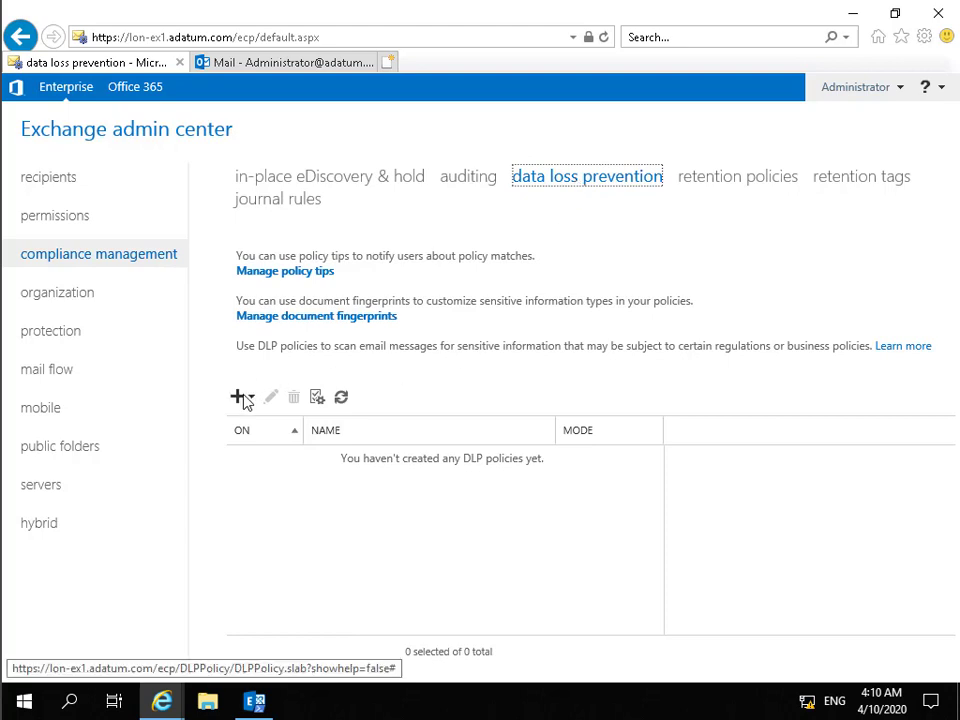
Create and save a custom DLP policy named "IP Address block" with the state Enabled and the mode Enforce
click(240, 397)
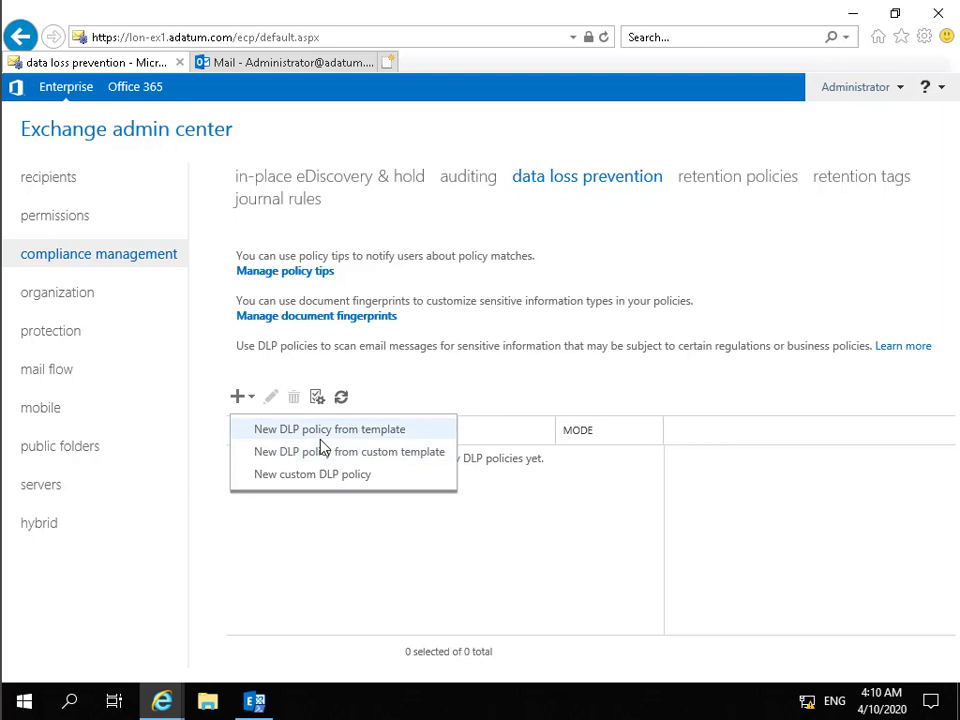
click(325, 476)
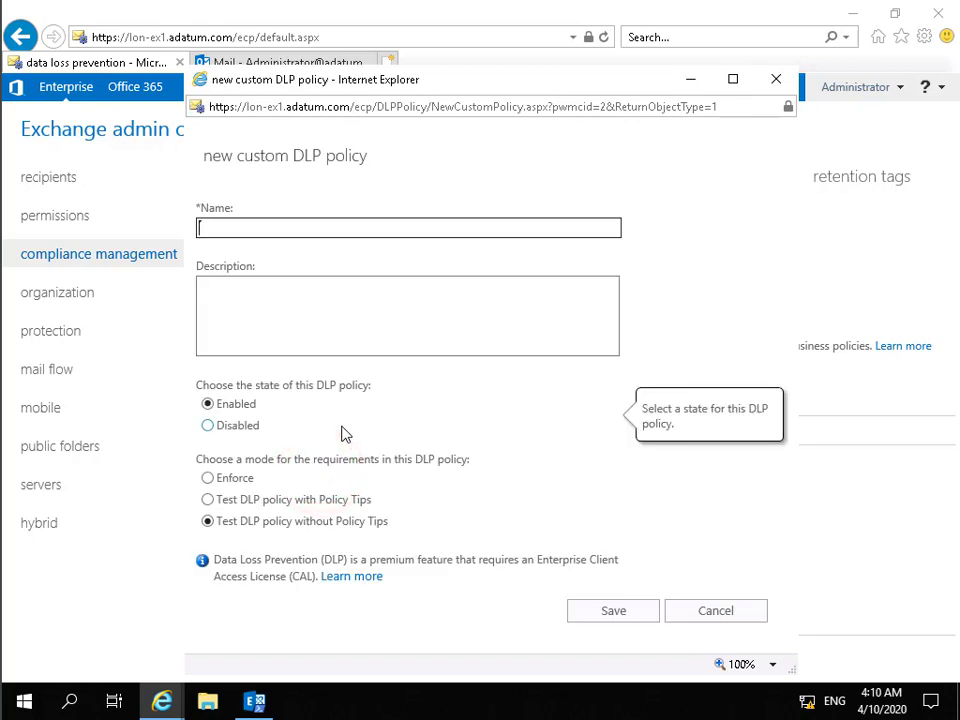
text(IP Address block)
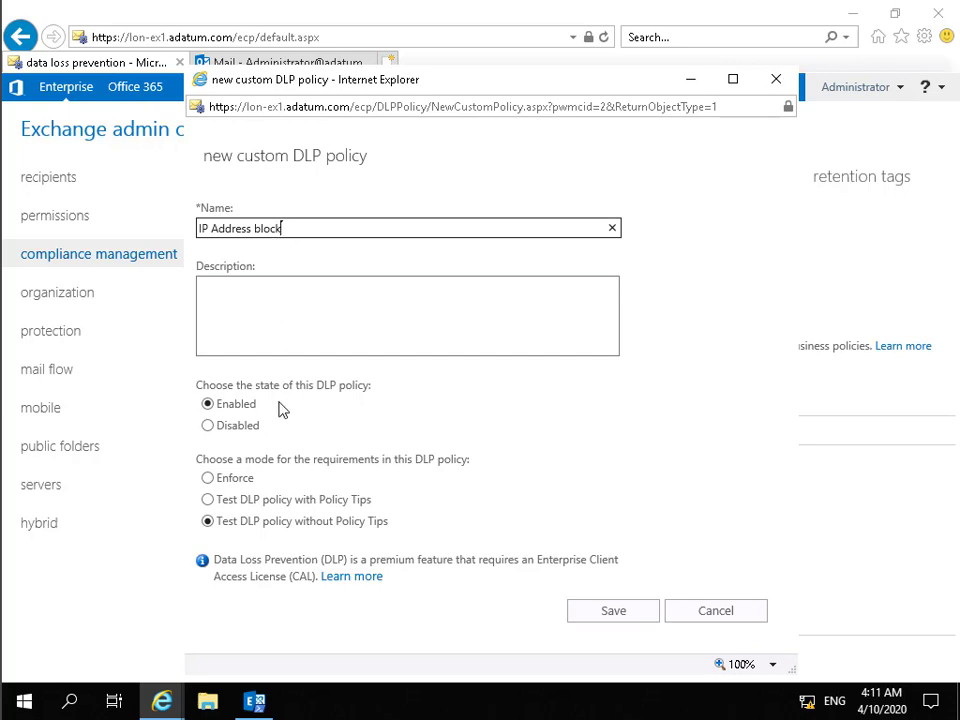
click(236, 480)
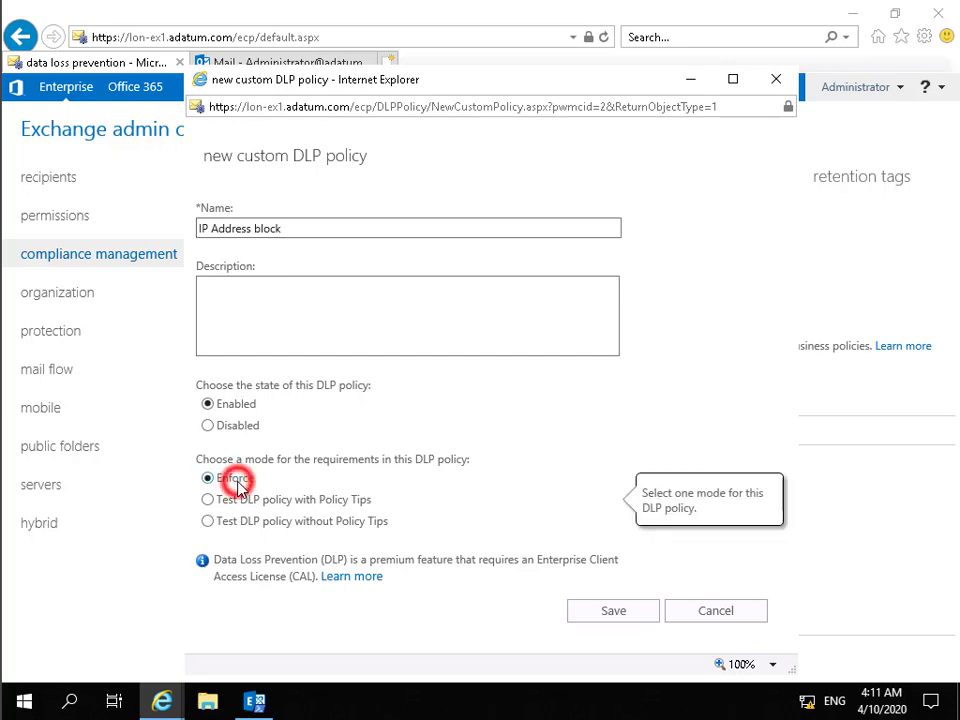
click(249, 404)
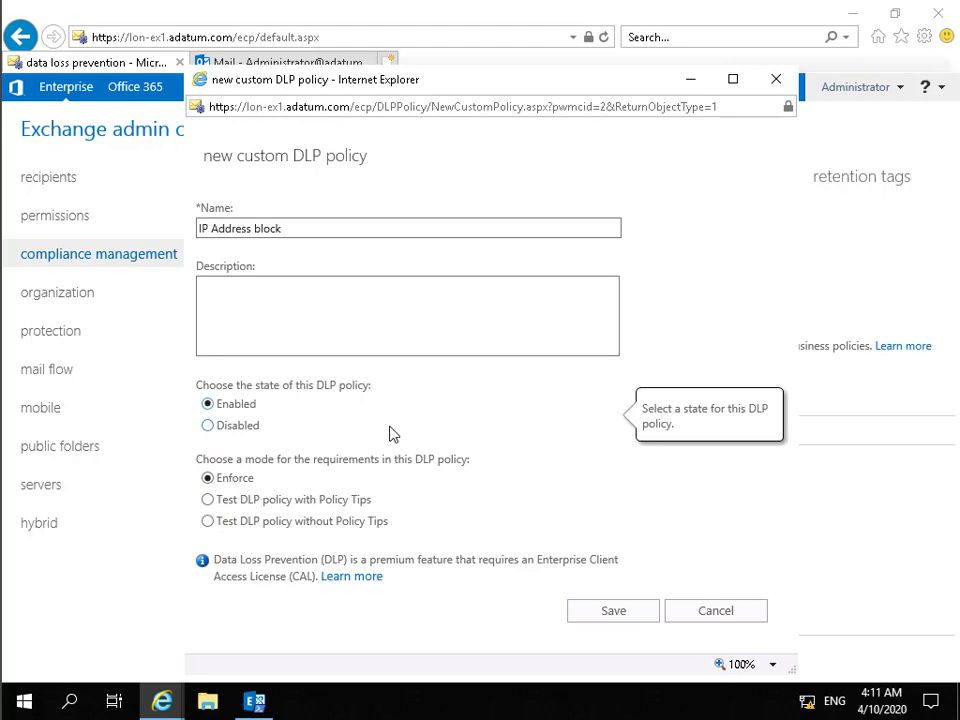
key(Tab)
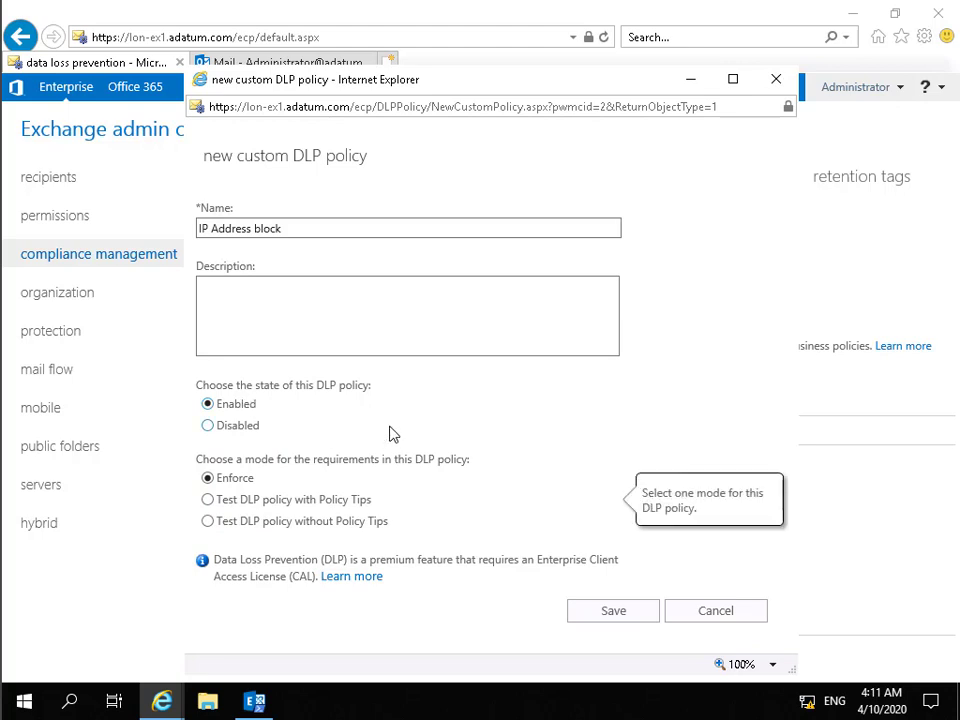
click(615, 612)
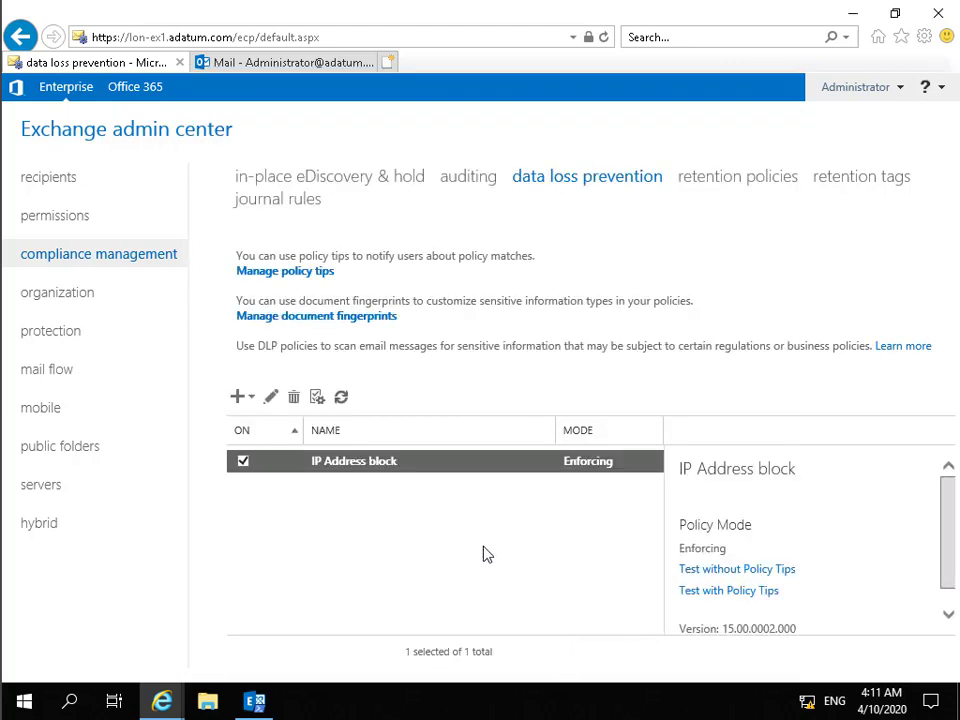
Edit the IP Address block policy and start a new rule from "Block messages with sensitive information"
click(272, 398)
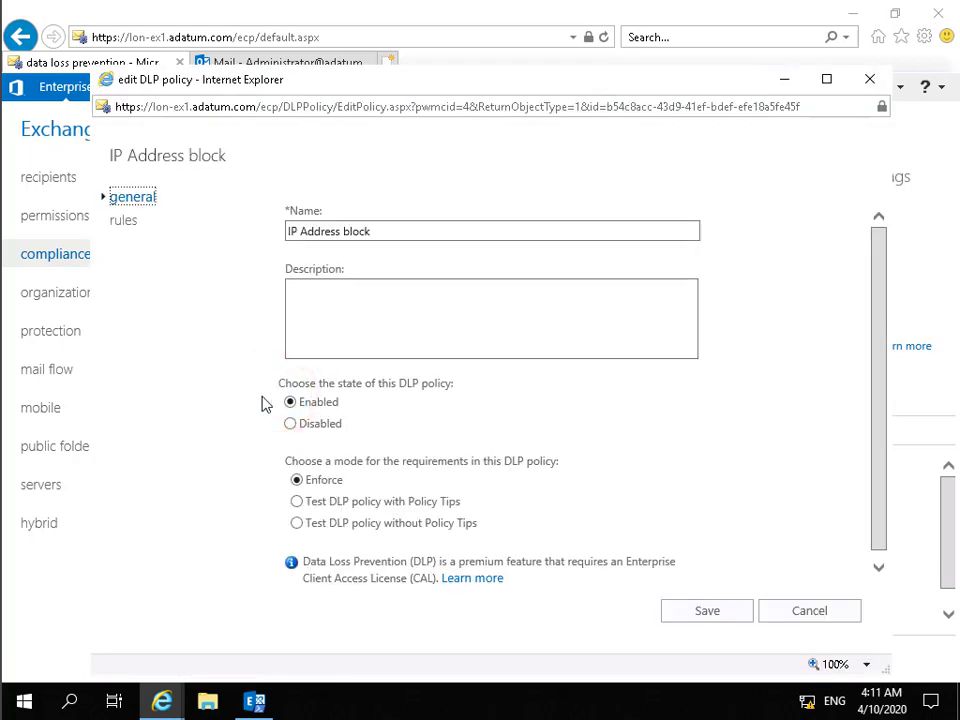
click(127, 222)
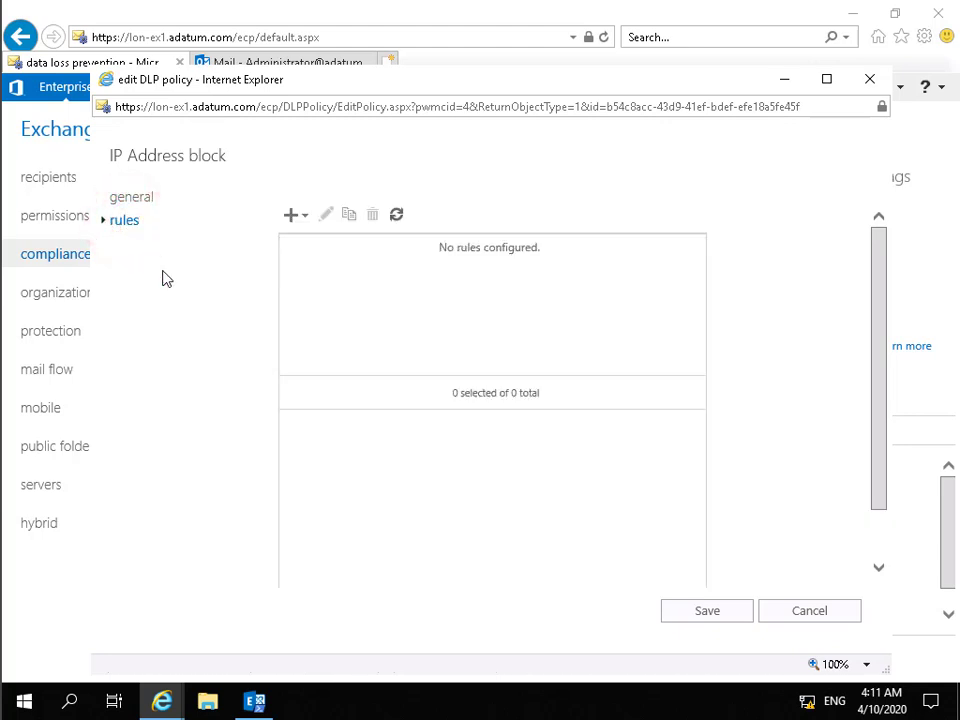
click(303, 218)
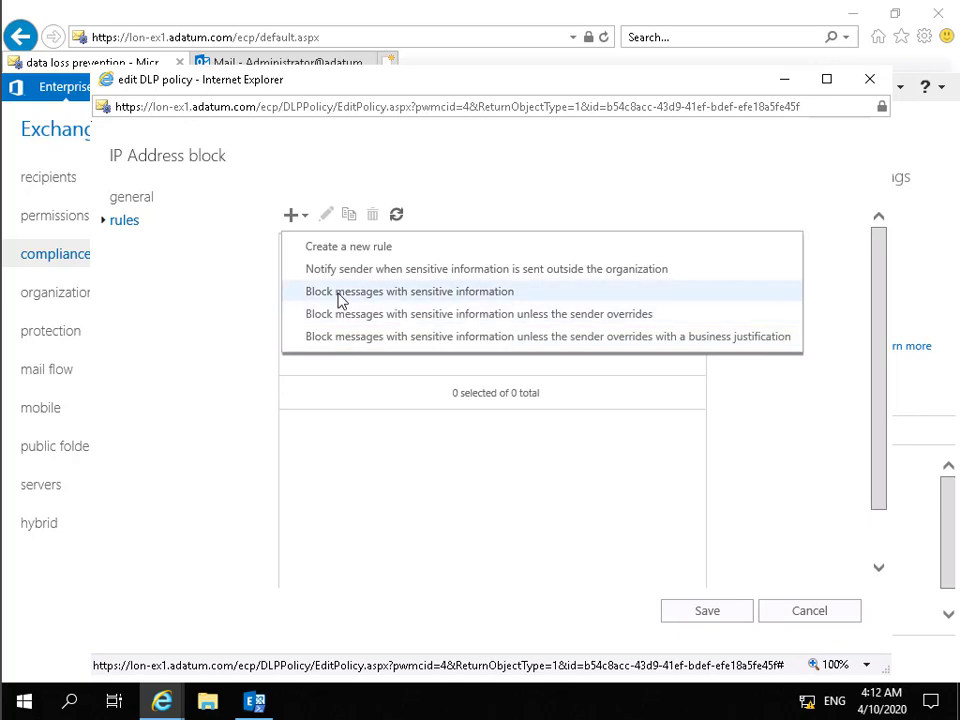
click(340, 292)
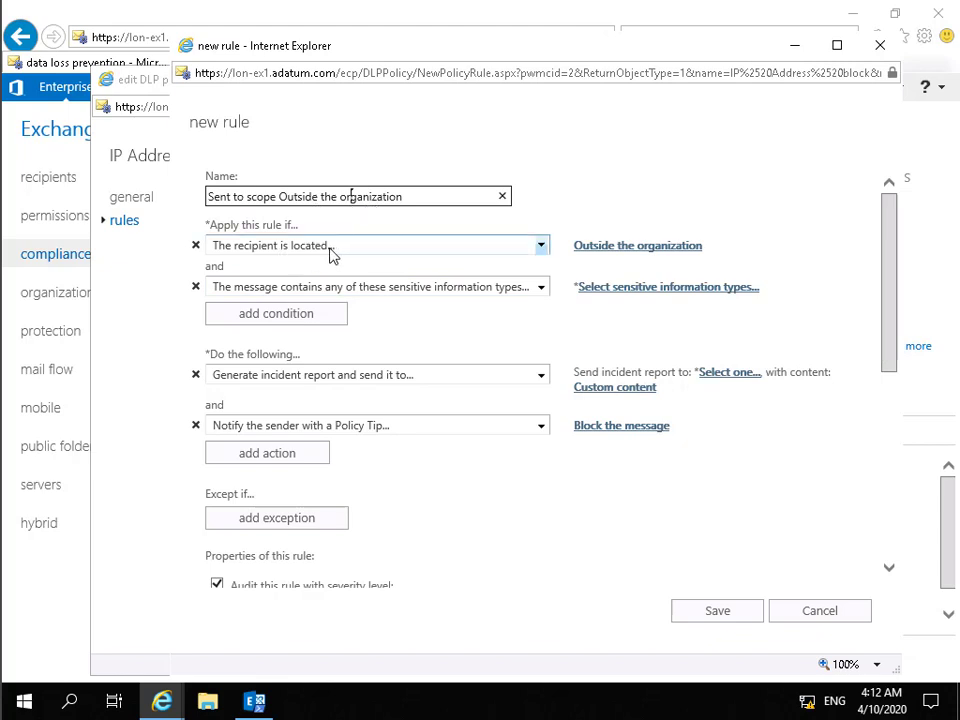
Change the rule's recipient location condition to "Inside the organization"
click(600, 249)
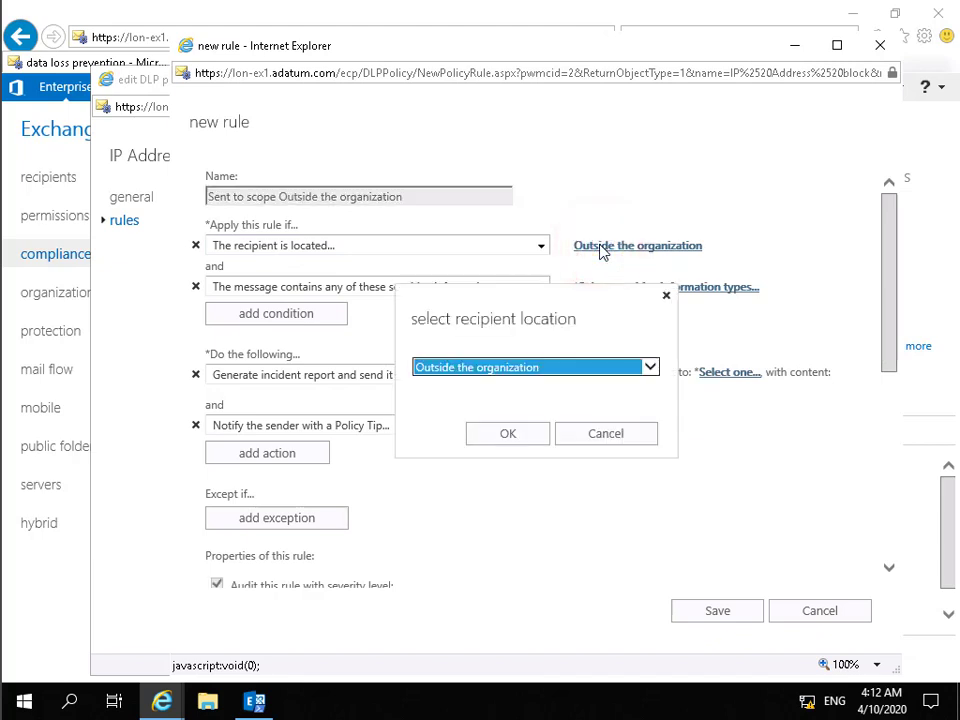
click(649, 369)
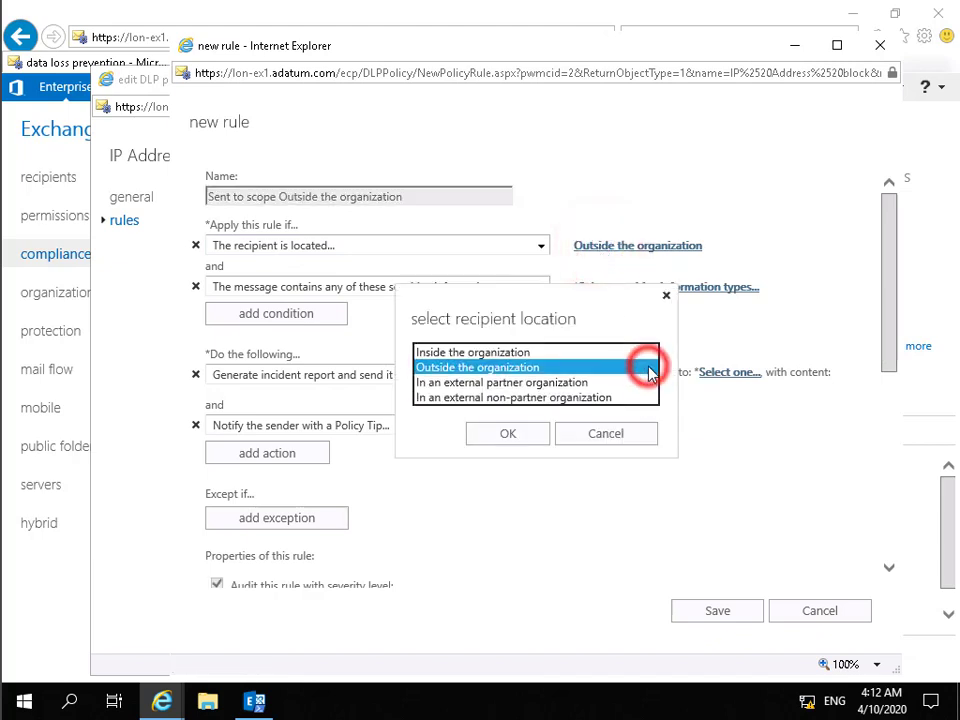
click(556, 352)
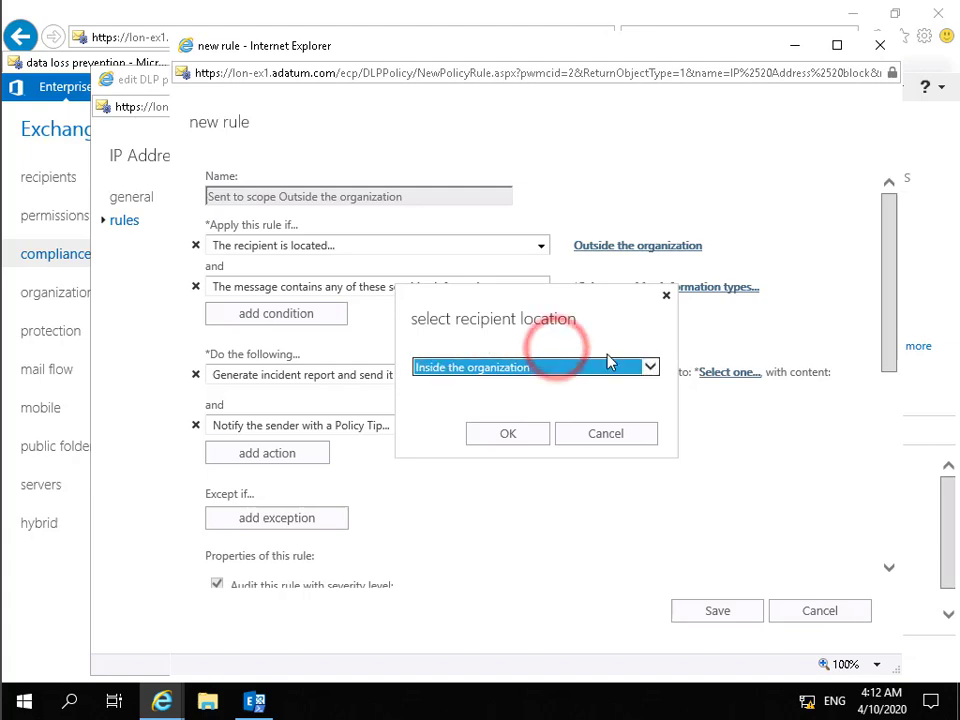
click(536, 433)
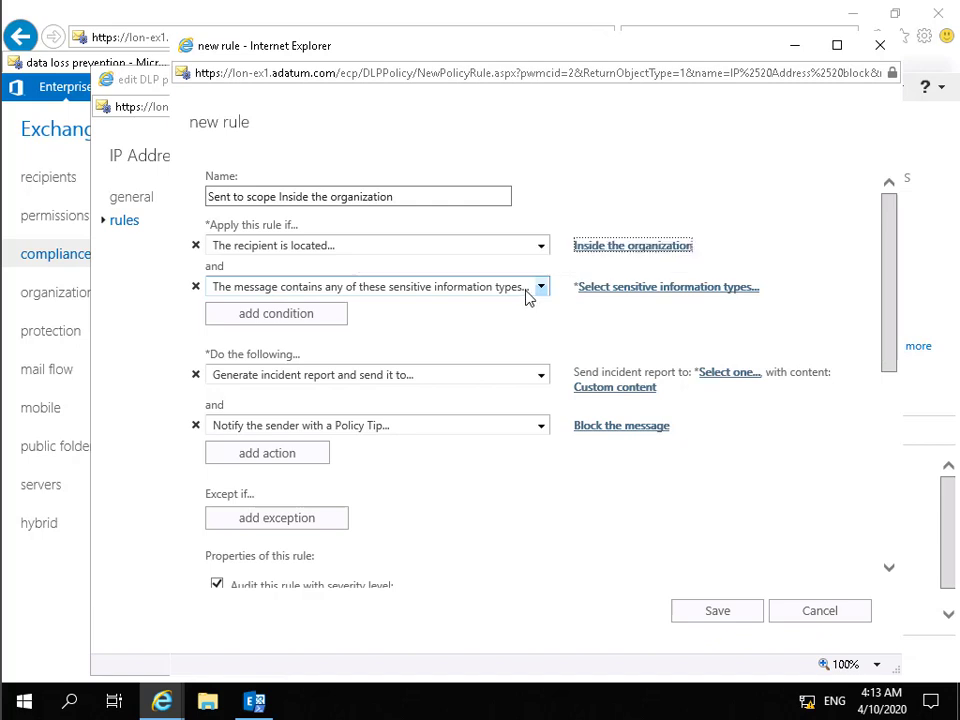
Add IP Address as the sensitive information type in the rule's message content condition
click(643, 290)
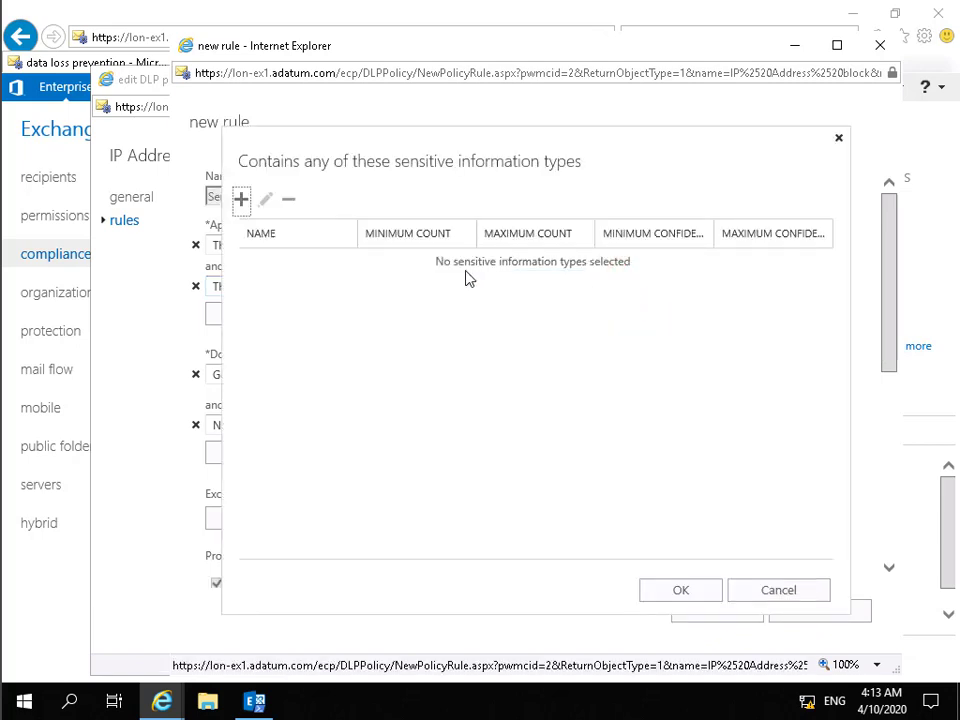
click(240, 200)
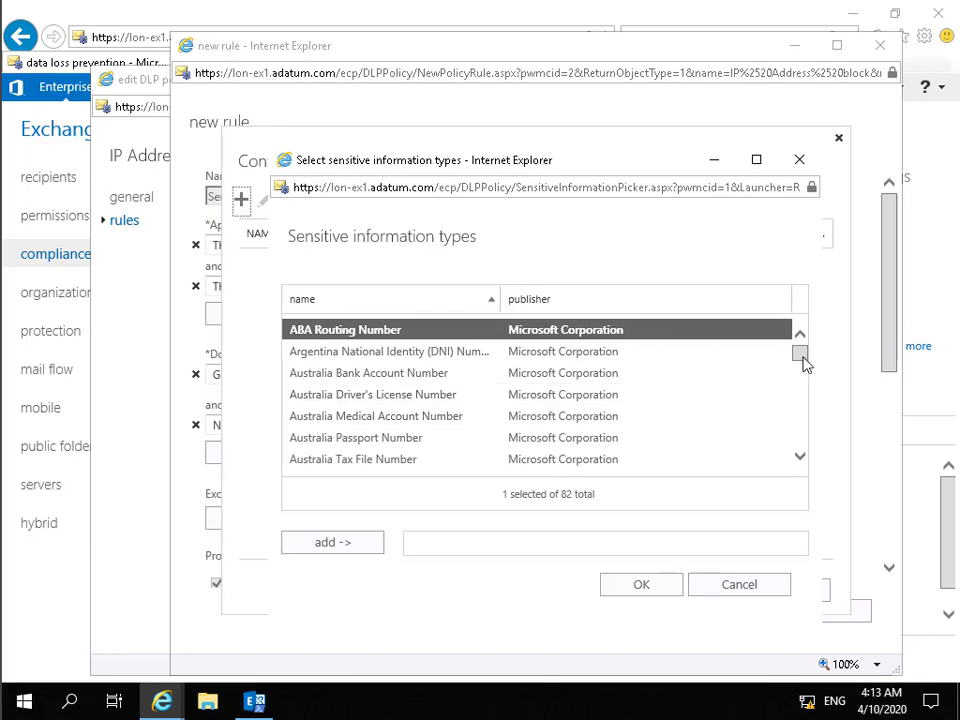
drag(804, 358, 806, 405)
click(344, 423)
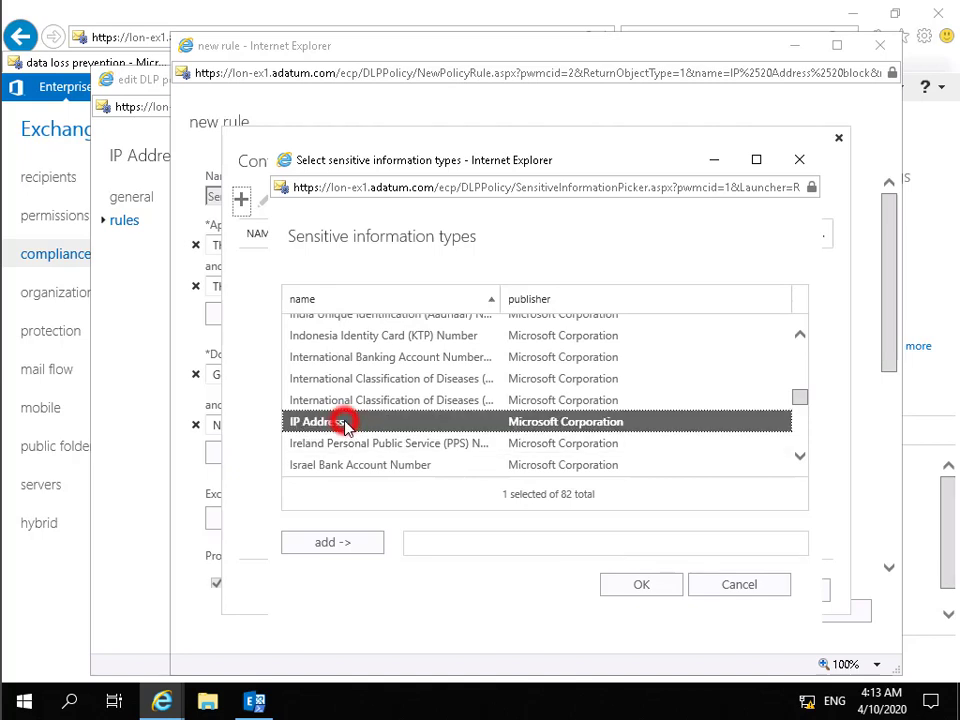
click(349, 548)
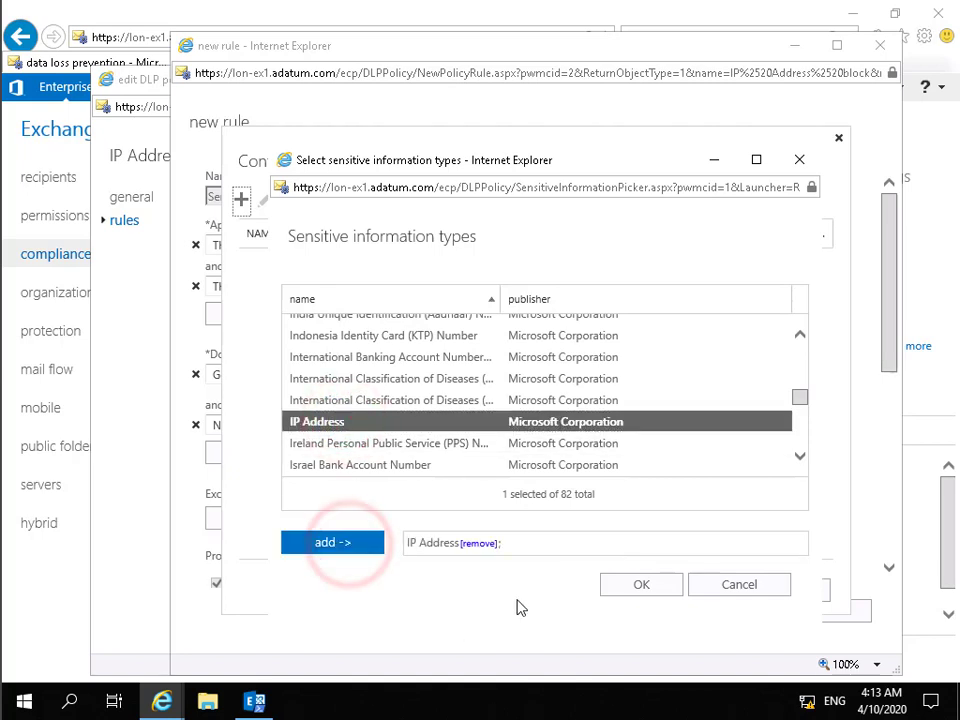
click(619, 583)
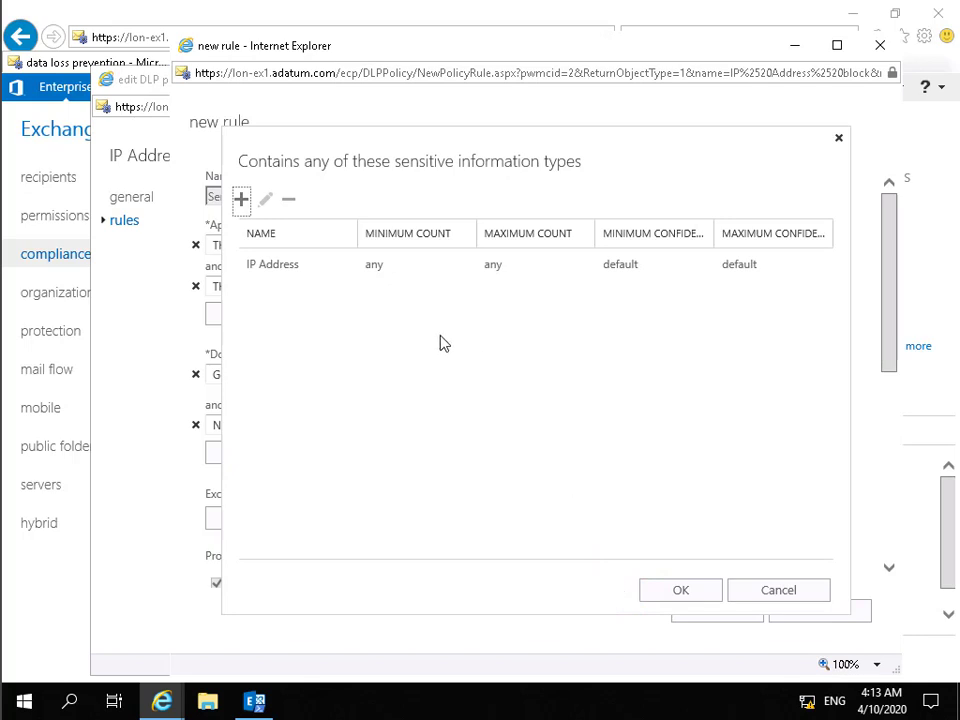
click(287, 267)
click(666, 592)
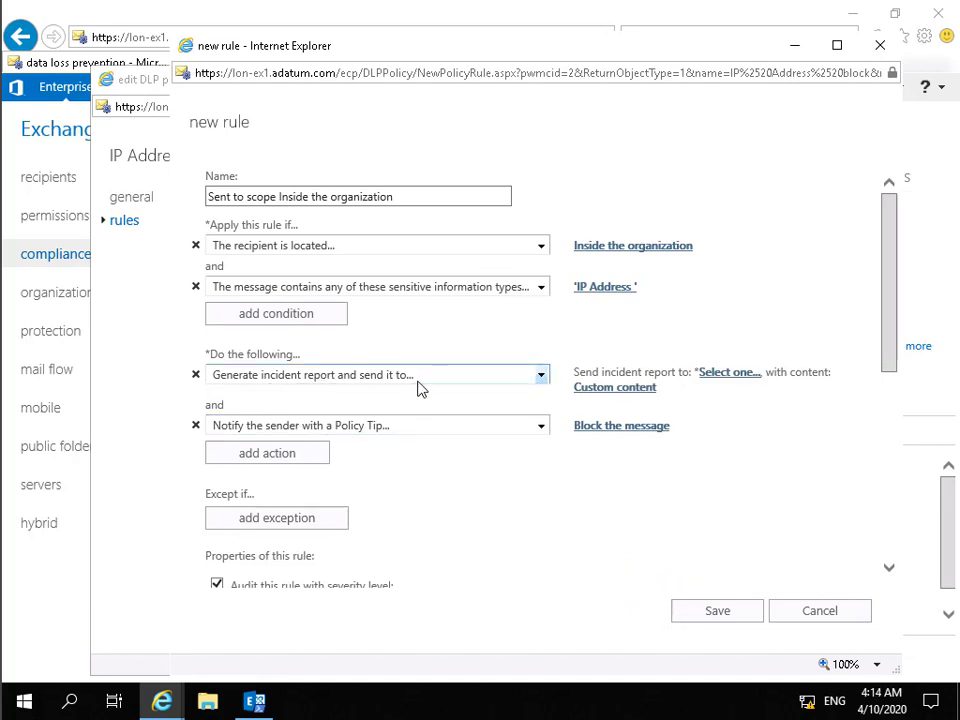
Choose Administrator as the recipient of the rule's incident report
click(737, 373)
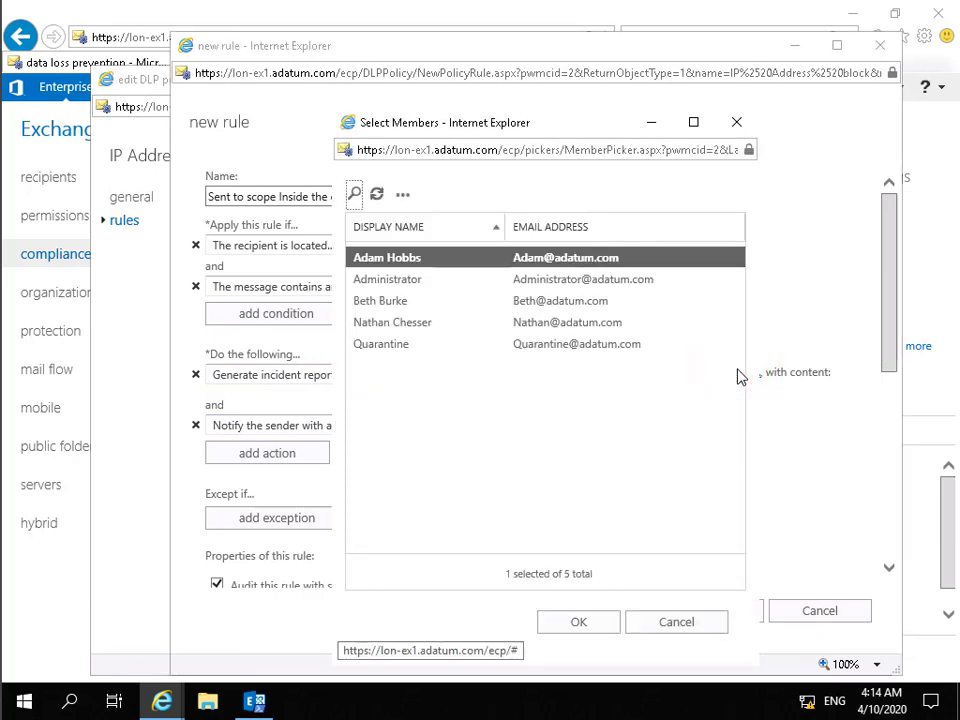
click(378, 282)
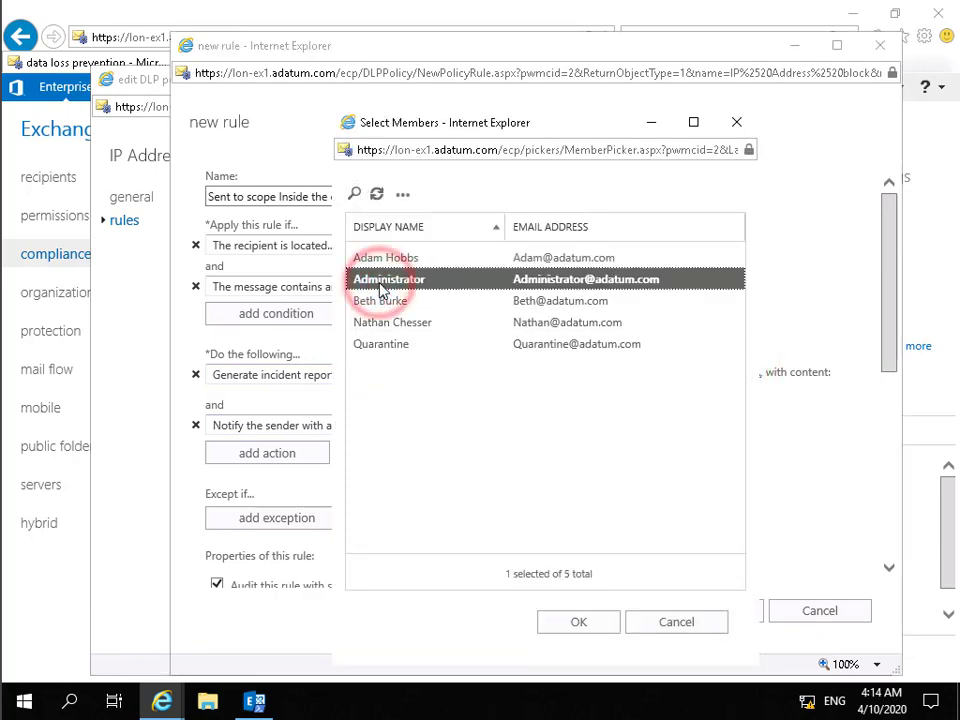
click(578, 621)
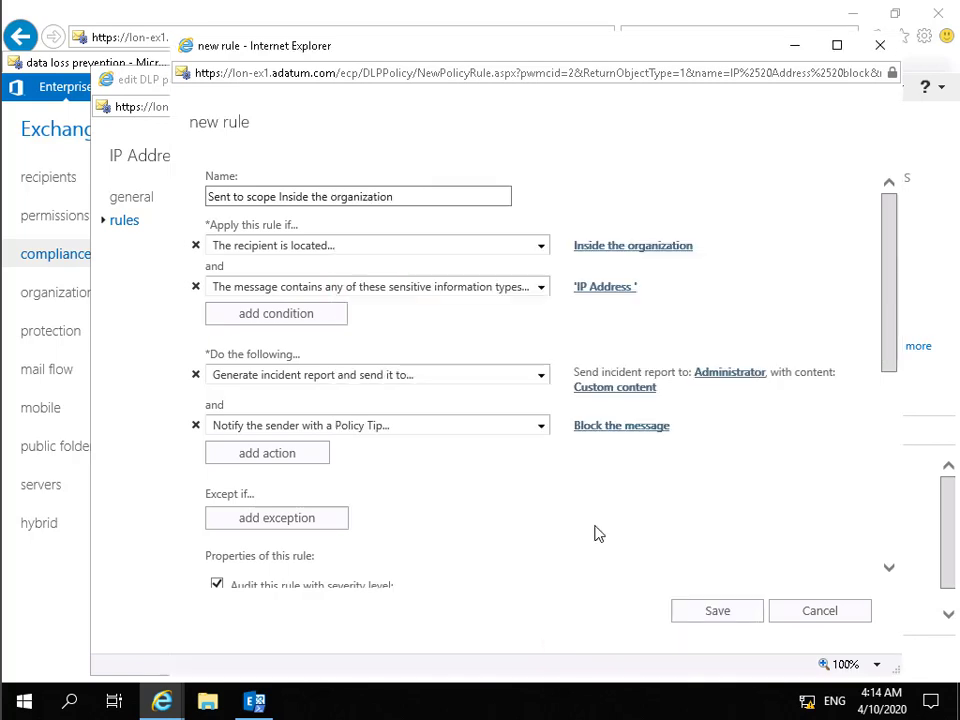
Include the sender, recipients, subject and matching content in the incident report alongside the original mail
click(627, 392)
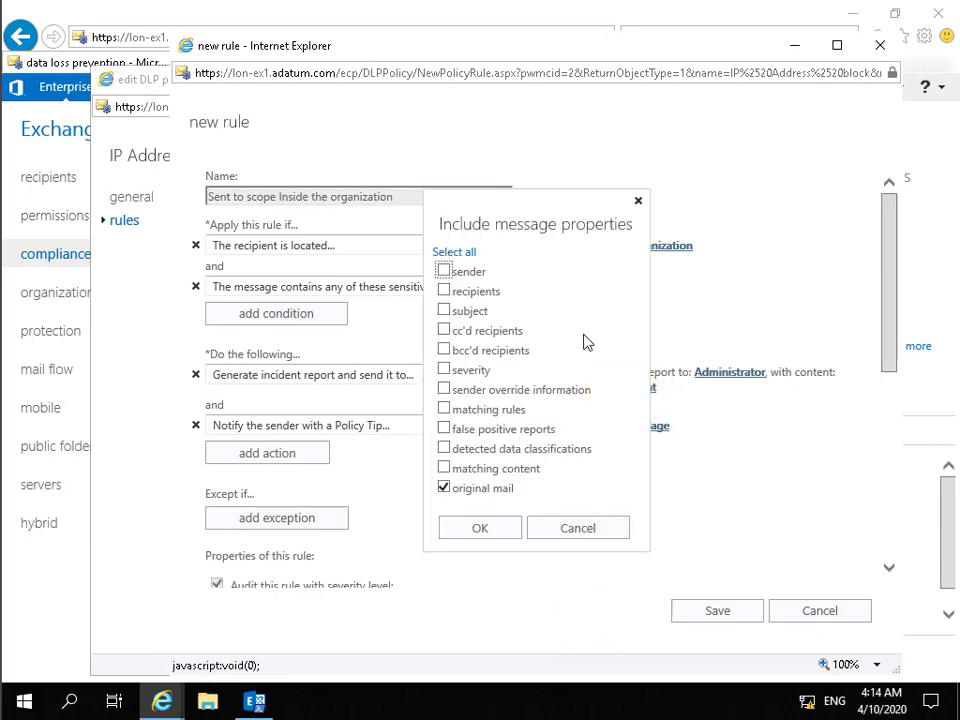
click(444, 270)
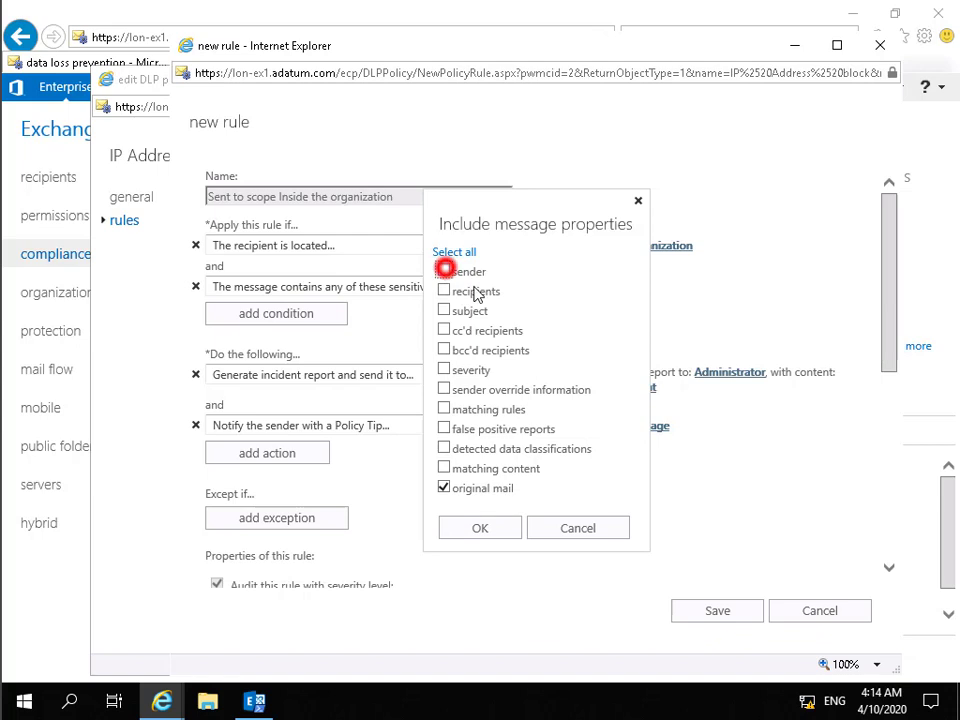
click(445, 292)
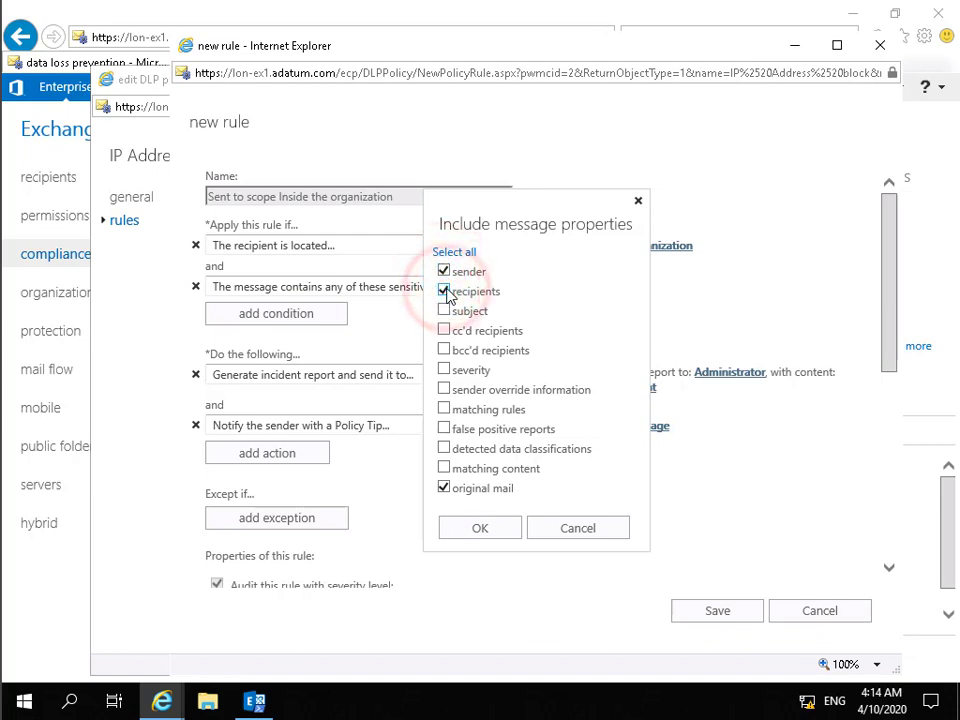
click(445, 311)
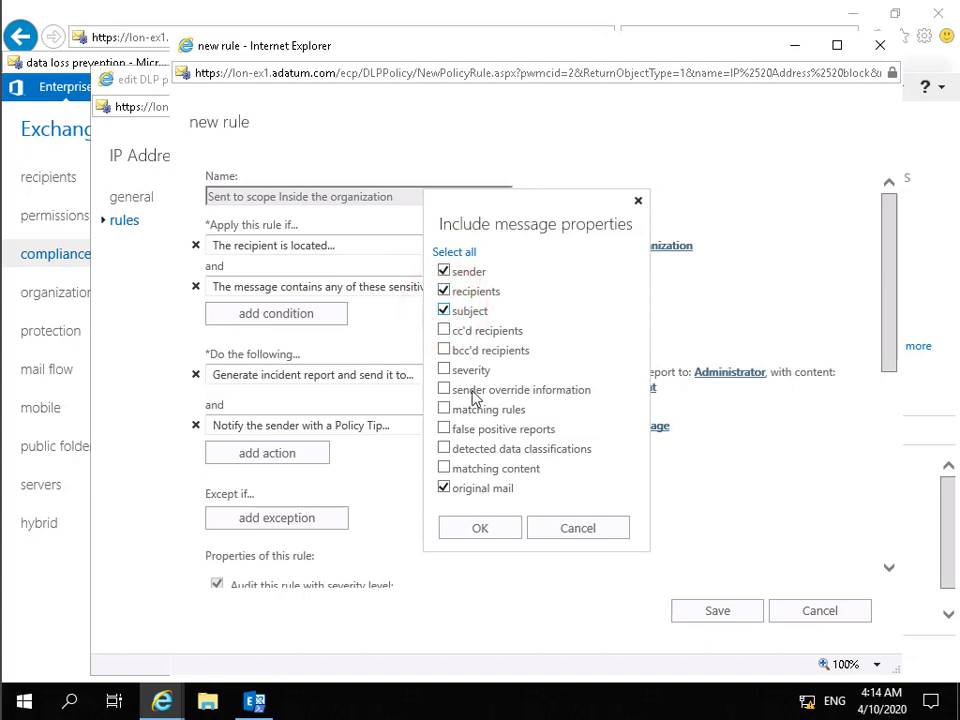
click(447, 470)
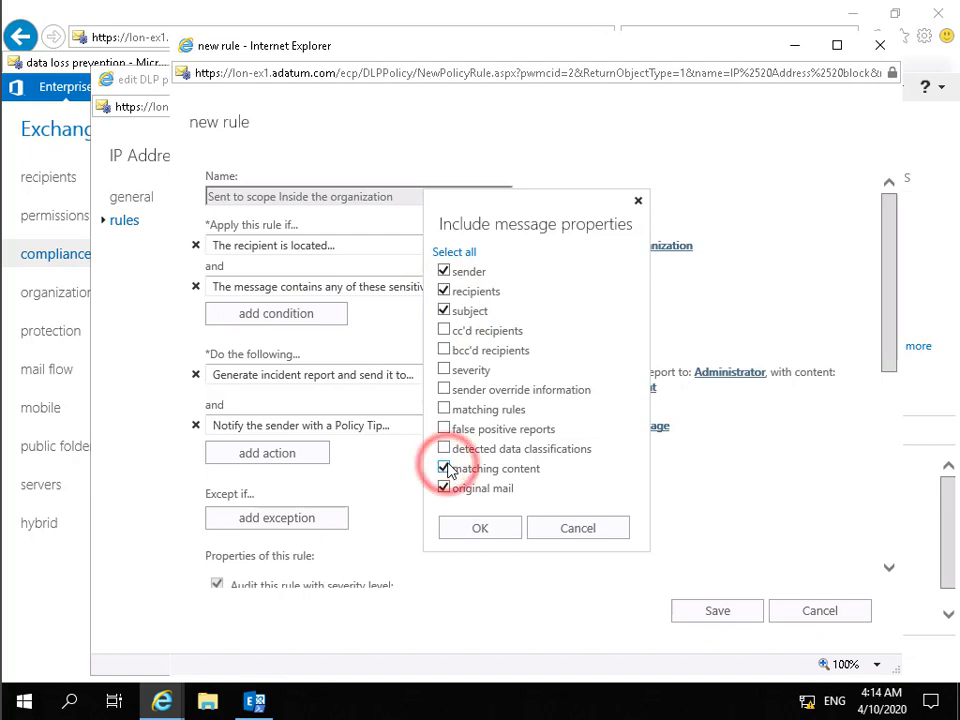
click(488, 529)
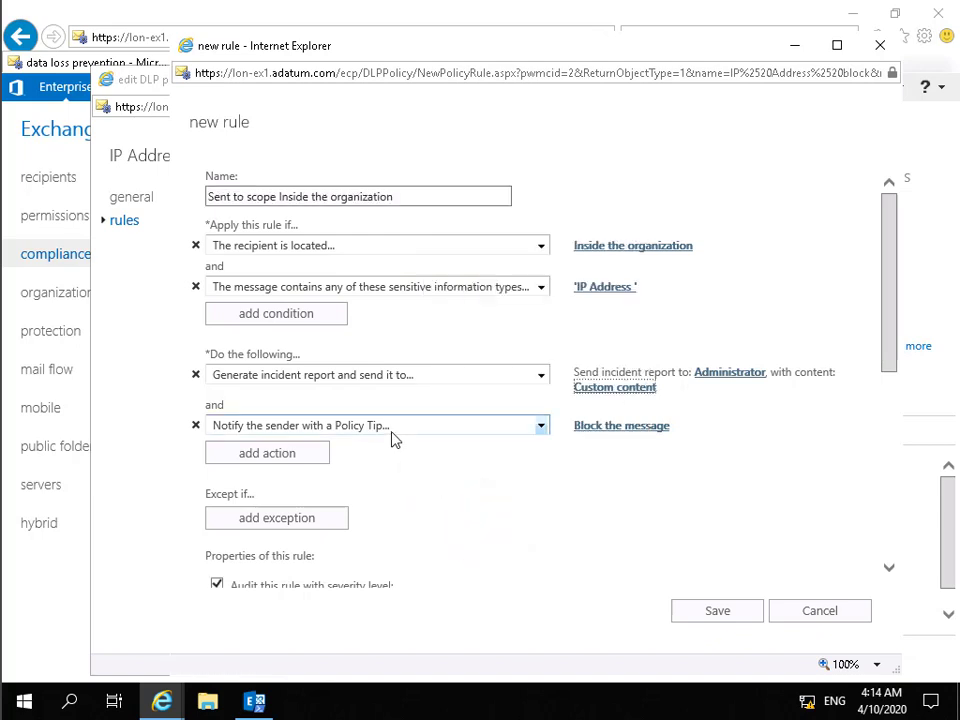
Set the Policy Tip action's NDR message to "Your message is blocked as we do not allow the sending of IP addresses"
click(601, 431)
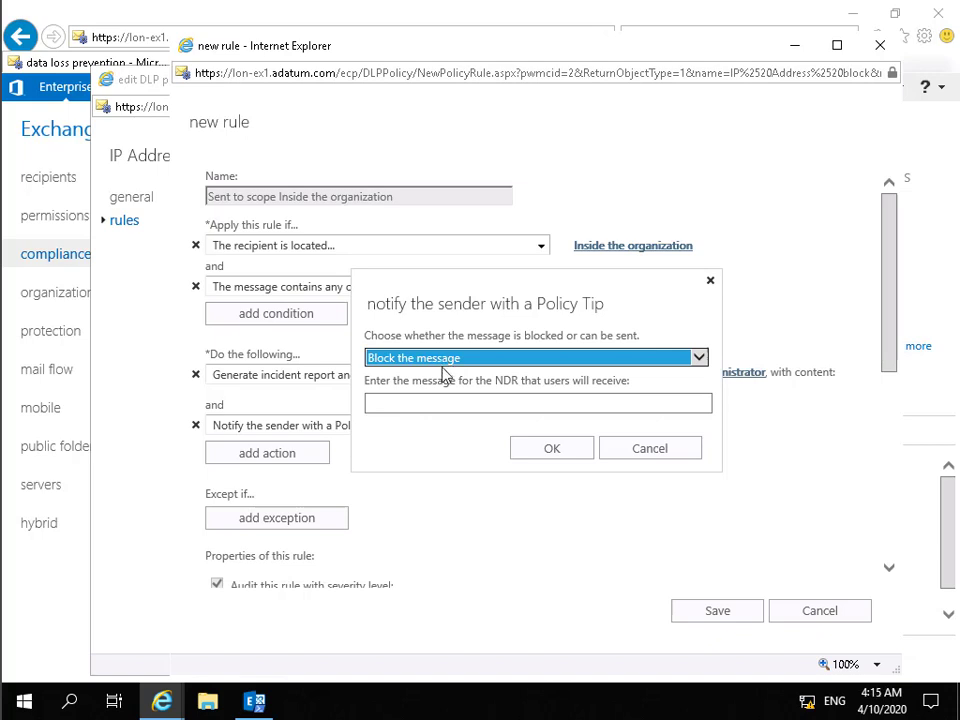
click(557, 399)
key(ctrl+v)
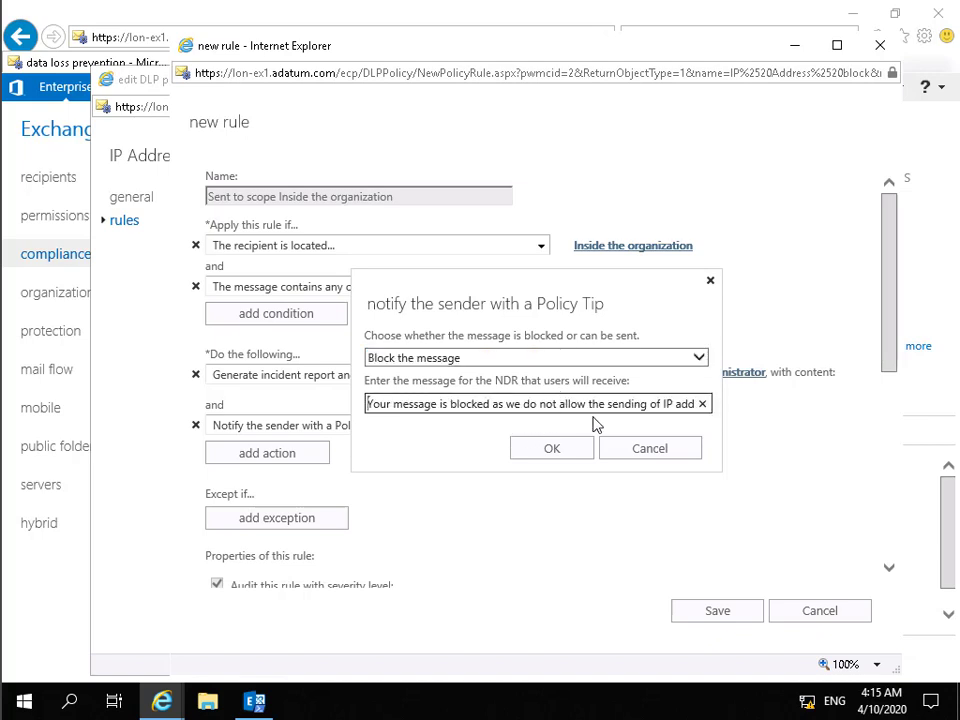
key(Right)
key(Right)
key(Right)
key(Right)
key(Right)
key(Right)
key(Right)
key(Right)
key(Right)
key(Right)
key(Right)
key(Right)
key(Right)
key(Right)
key(Right)
key(Right)
key(Right)
key(Right)
key(Right)
key(Right)
key(Right)
key(Right)
key(Right)
key(Right)
key(Right)
key(Right)
key(Right)
key(Right)
key(Right)
key(Right)
key(Right)
key(Right)
key(Right)
key(Right)
key(Right)
key(Right)
key(Right)
key(Right)
key(Right)
key(Right)
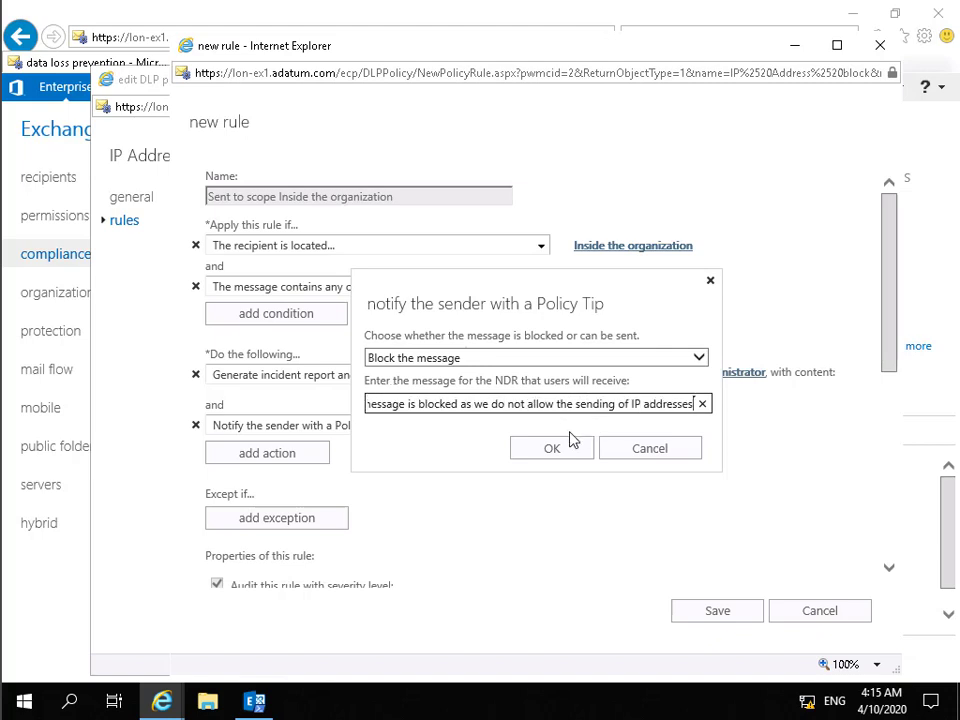
click(566, 449)
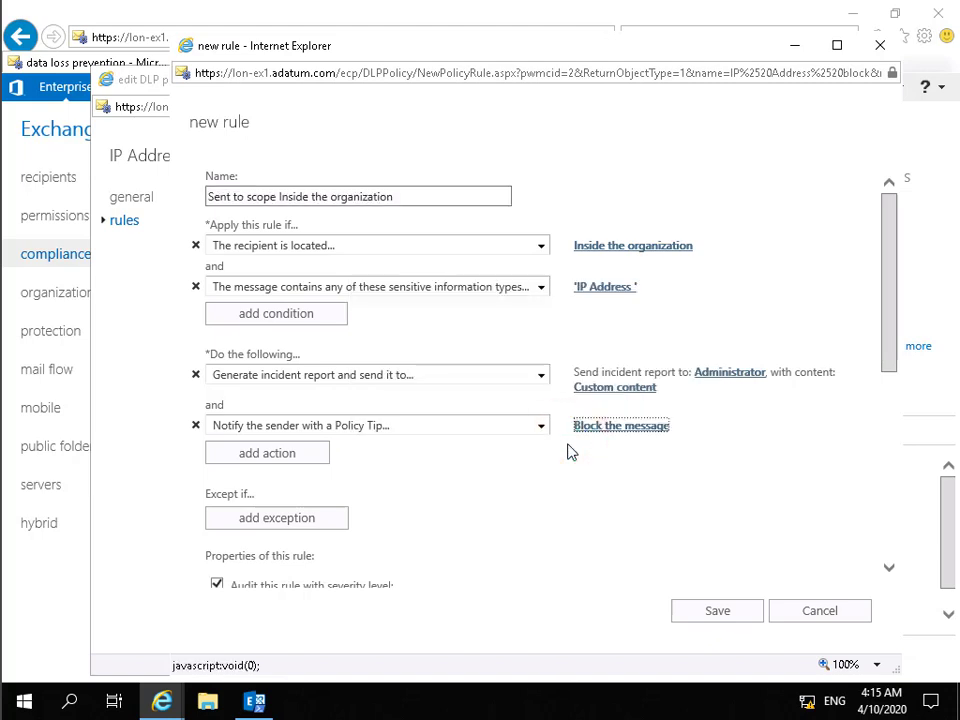
Set the audit severity level of the new DLP rule to High
click(889, 571)
click(889, 571)
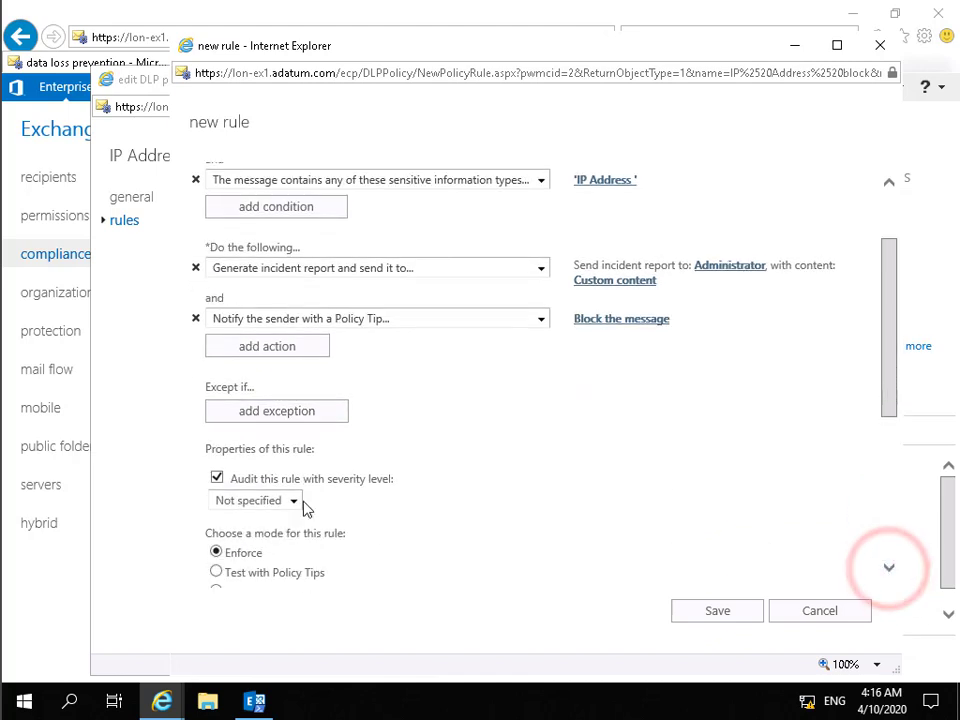
click(268, 500)
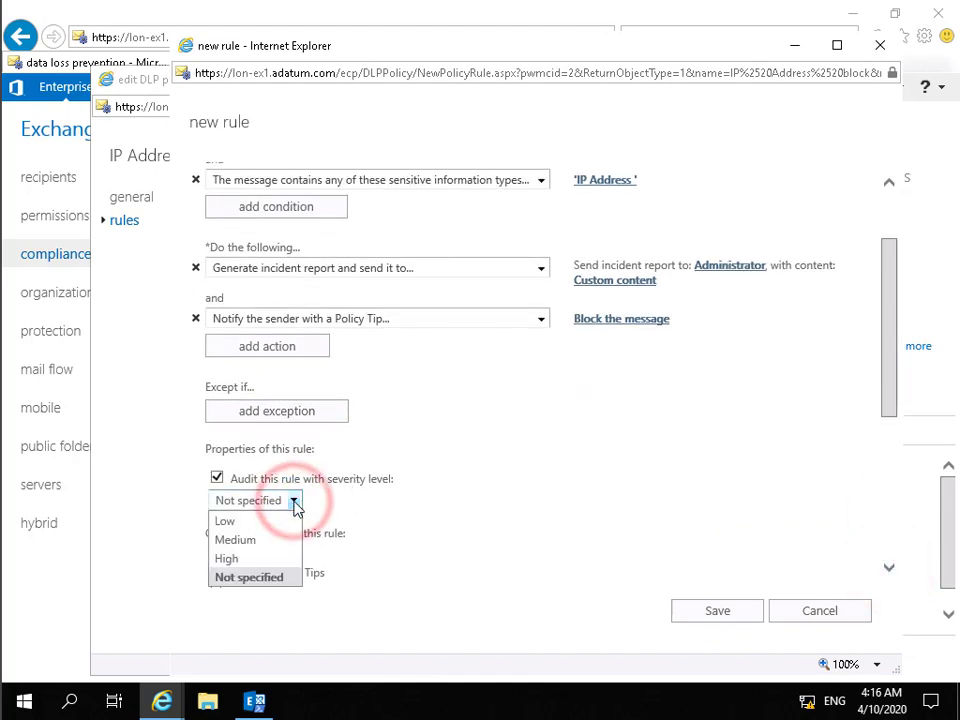
click(274, 556)
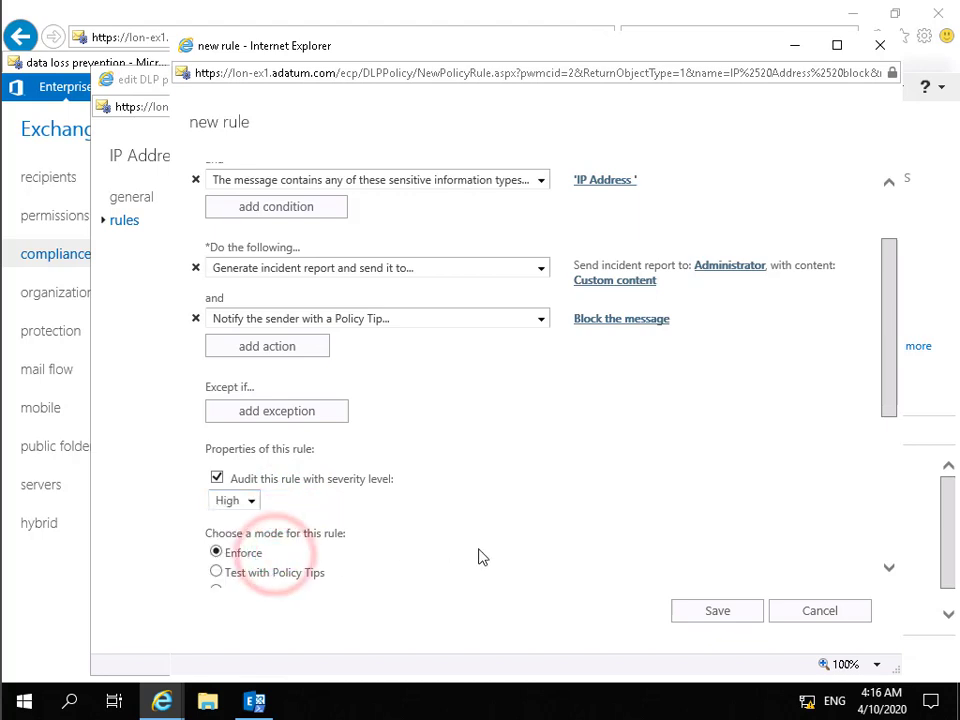
Review the rule's remaining mode, date and comment properties, and save both the rule and the IP Address block policy
click(890, 569)
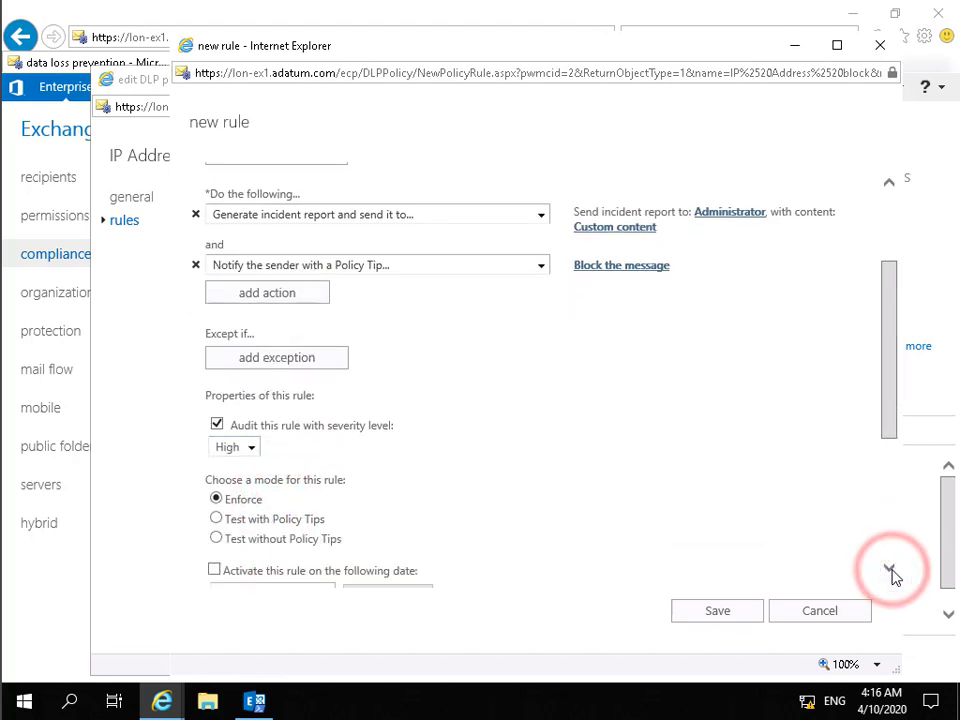
click(890, 569)
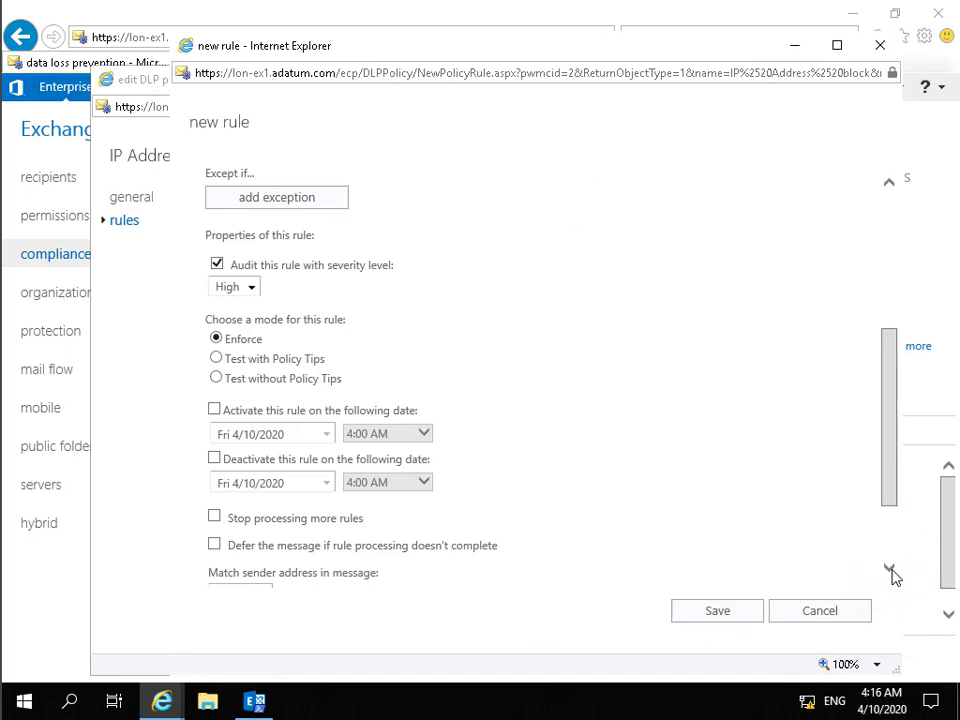
click(890, 569)
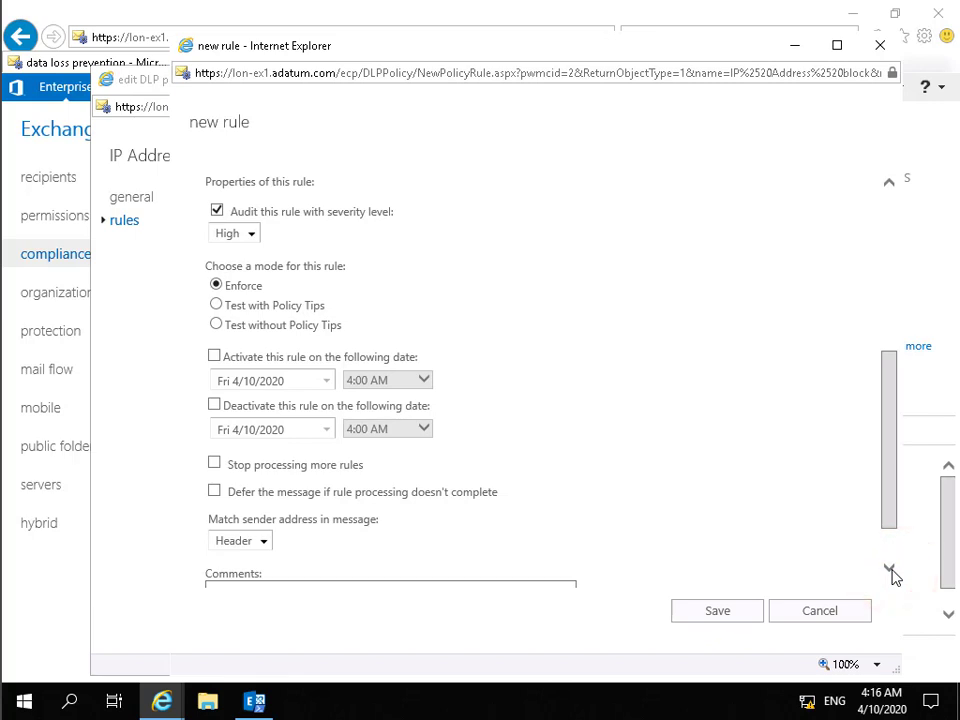
click(891, 570)
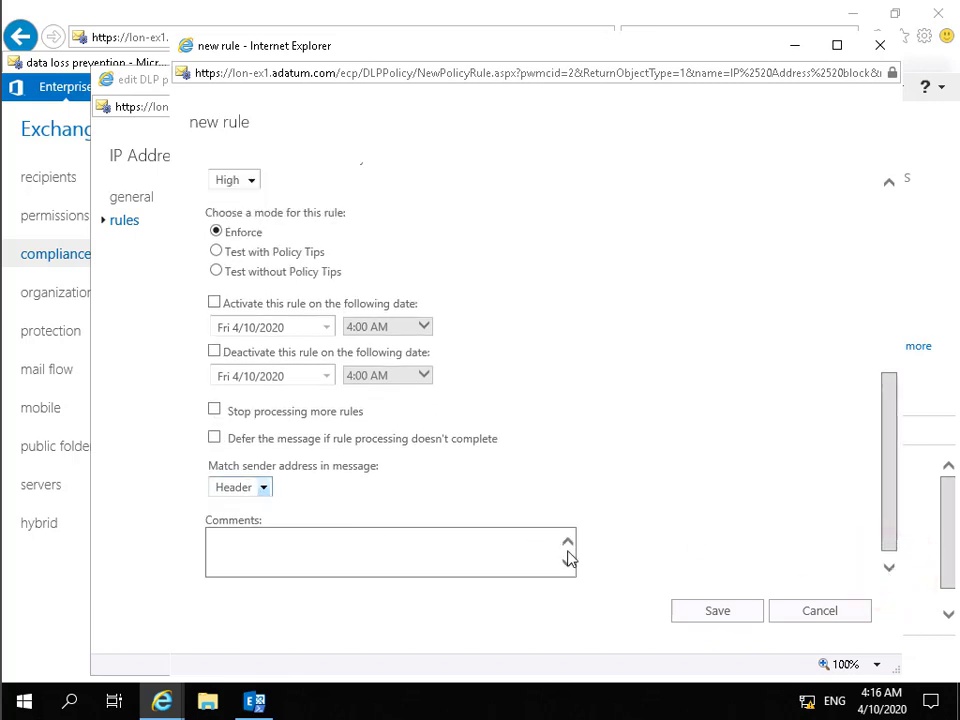
click(491, 561)
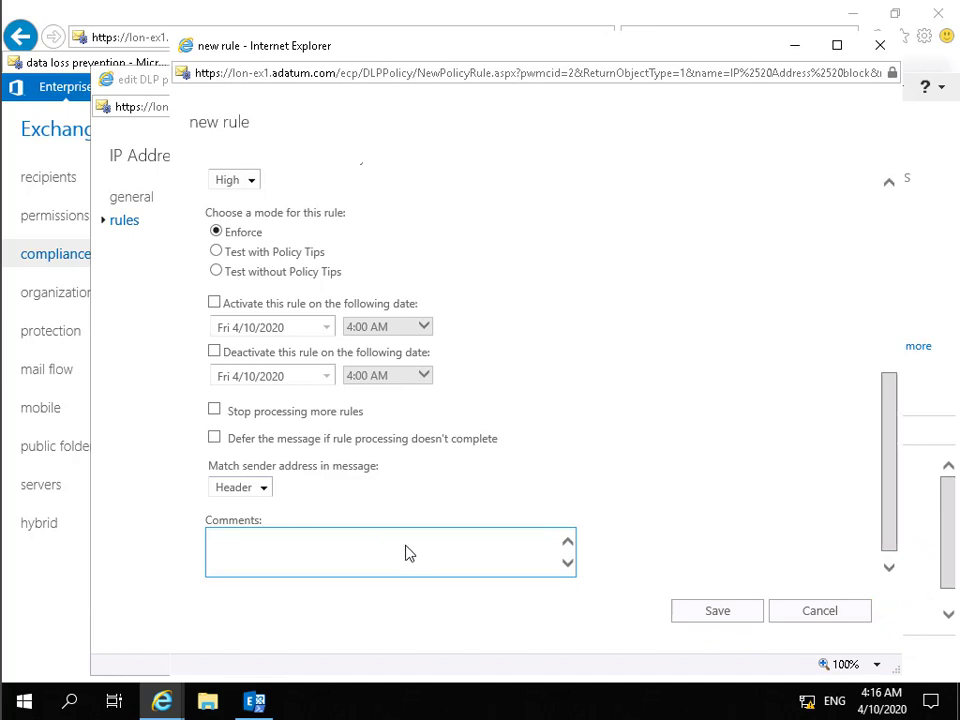
click(683, 608)
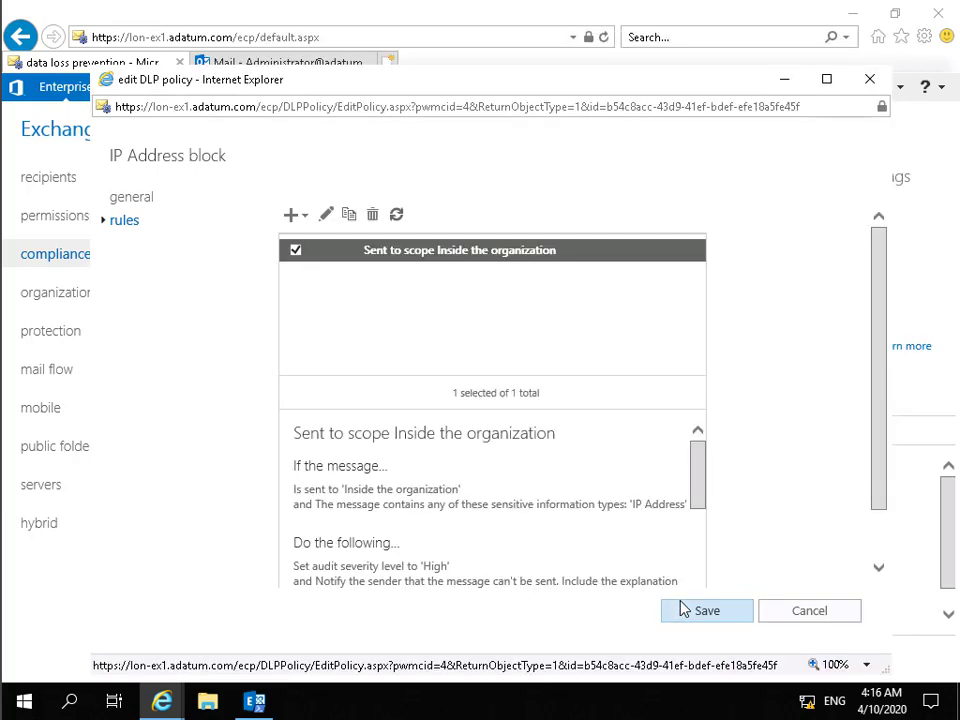
click(703, 614)
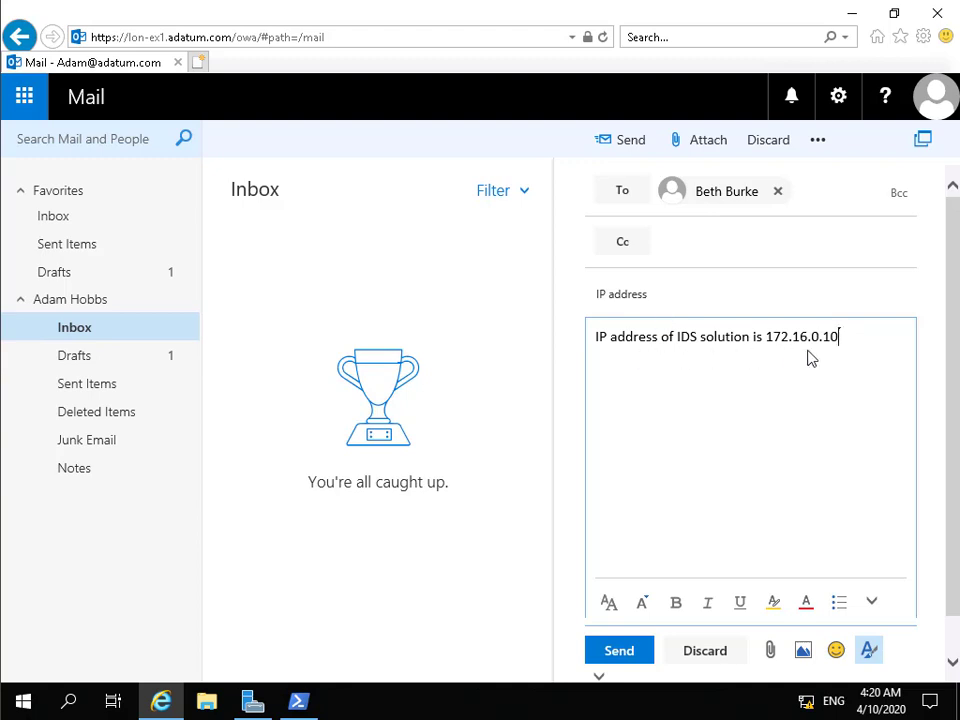
Send the drafted "IP address" test message containing 172.16.0.10 and open the delivery failure notice in the sender's inbox
click(638, 645)
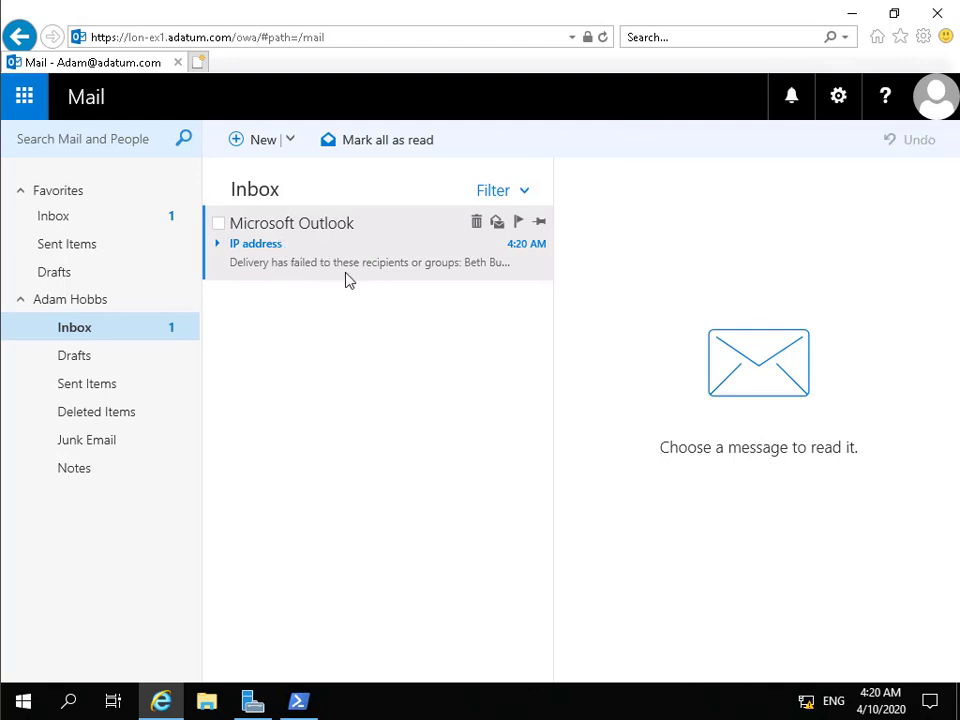
double_click(368, 272)
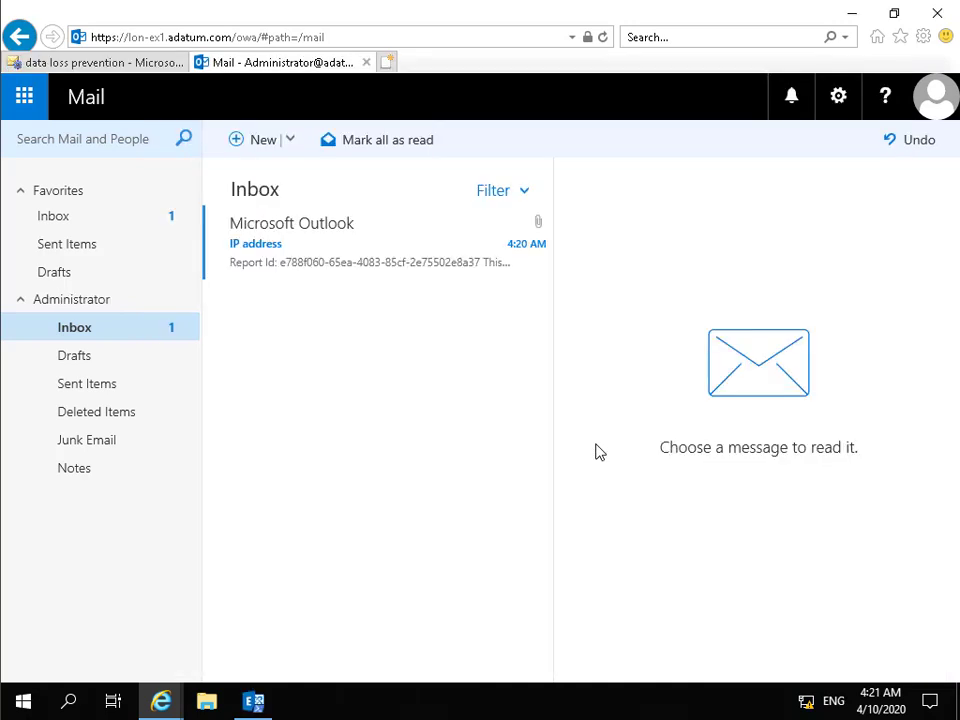
Open the "IP address" incident report from Microsoft Outlook in the Administrator mailbox's inbox
click(288, 265)
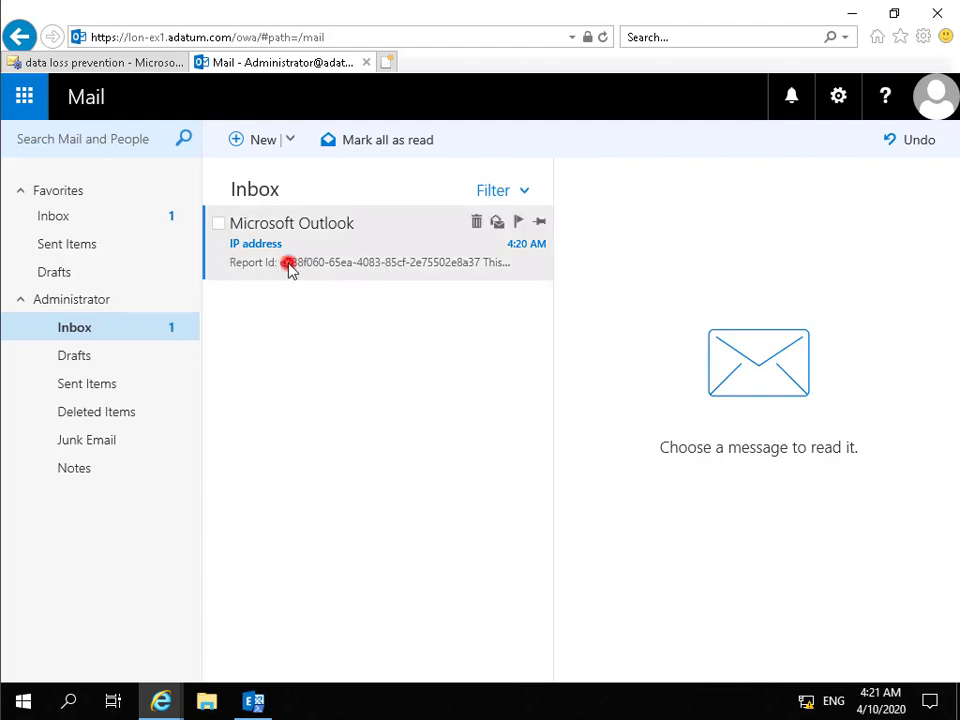
double_click(288, 266)
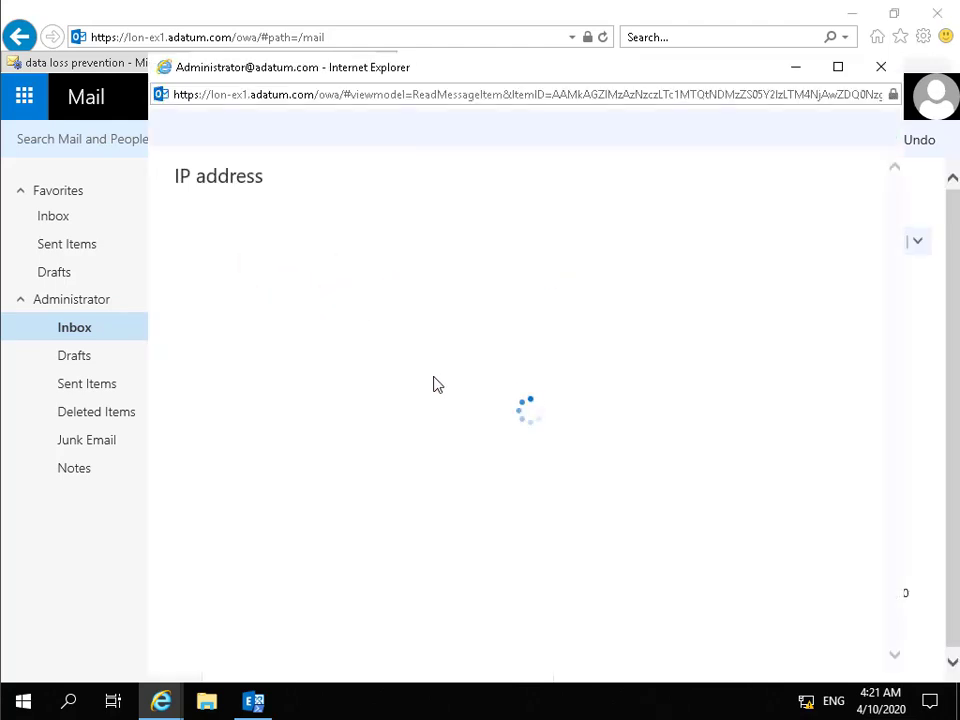